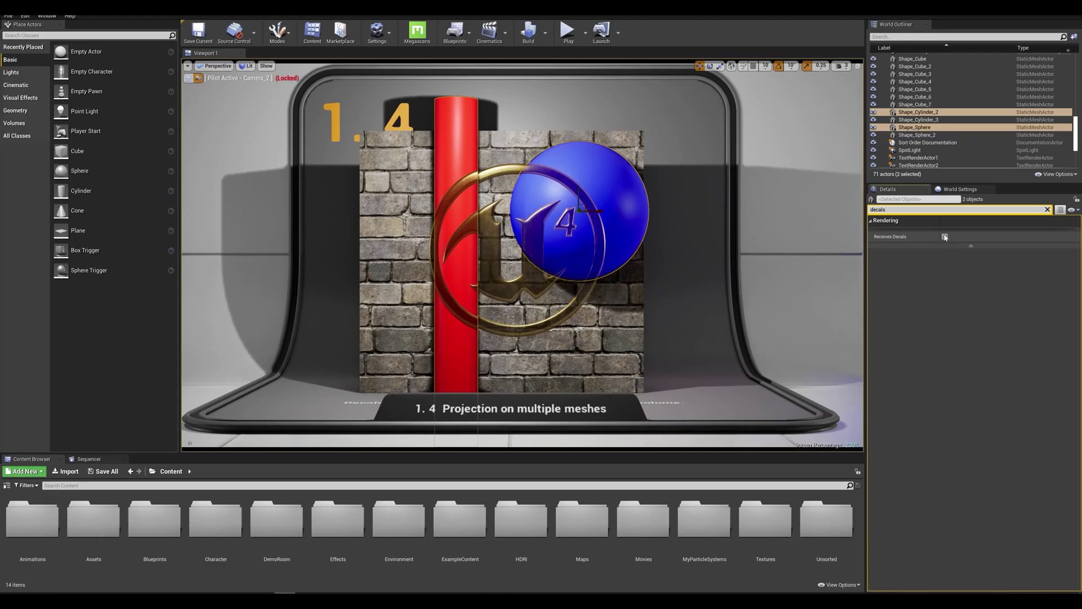
Step: Uncheck Receives Decals for Shape_Cylinder_2 and Shape_Sphere so the logo stays on the brick wall
click(946, 237)
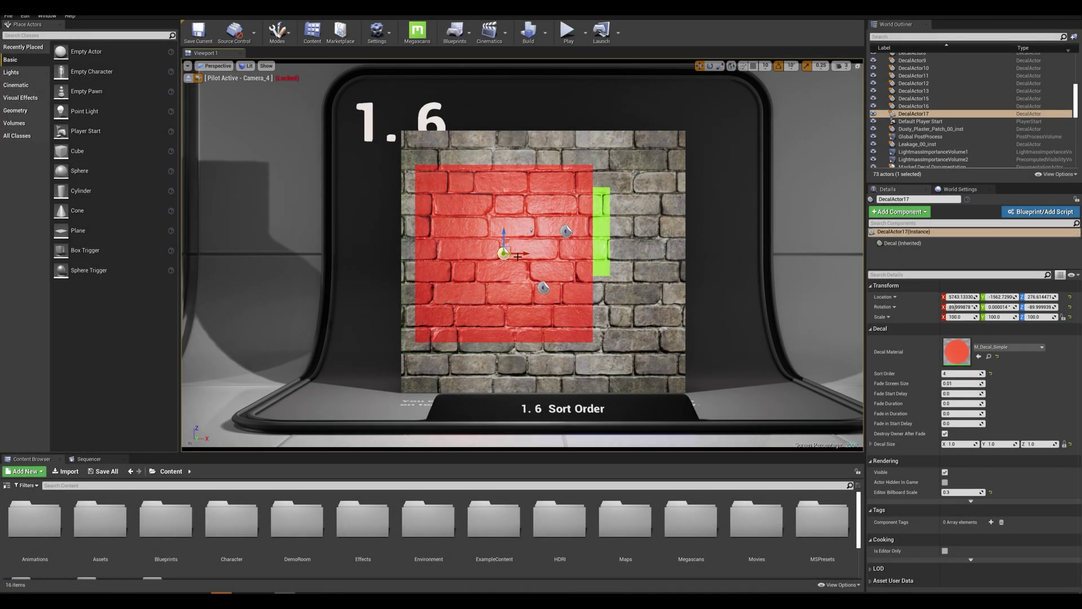
Step: Move the red decal right and down on the wall, and lower its Sort Order from 4 to 0
drag(518, 256, 558, 234)
drag(952, 373, 961, 383)
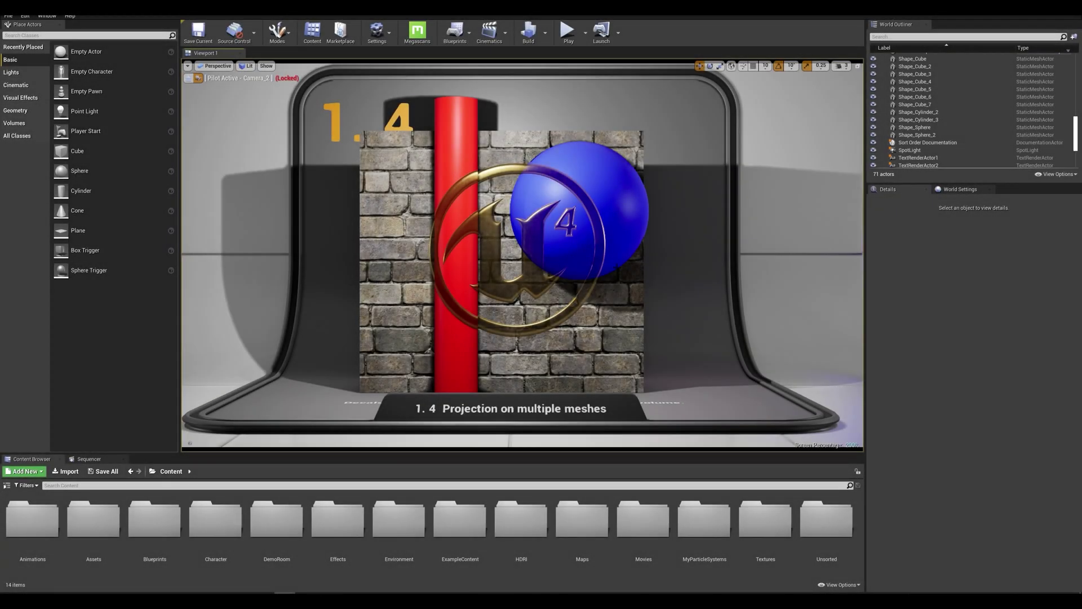
Step: With the red cylinder and blue sphere selected, find 'dec' in Details and uncheck Receives Decals
click(451, 156)
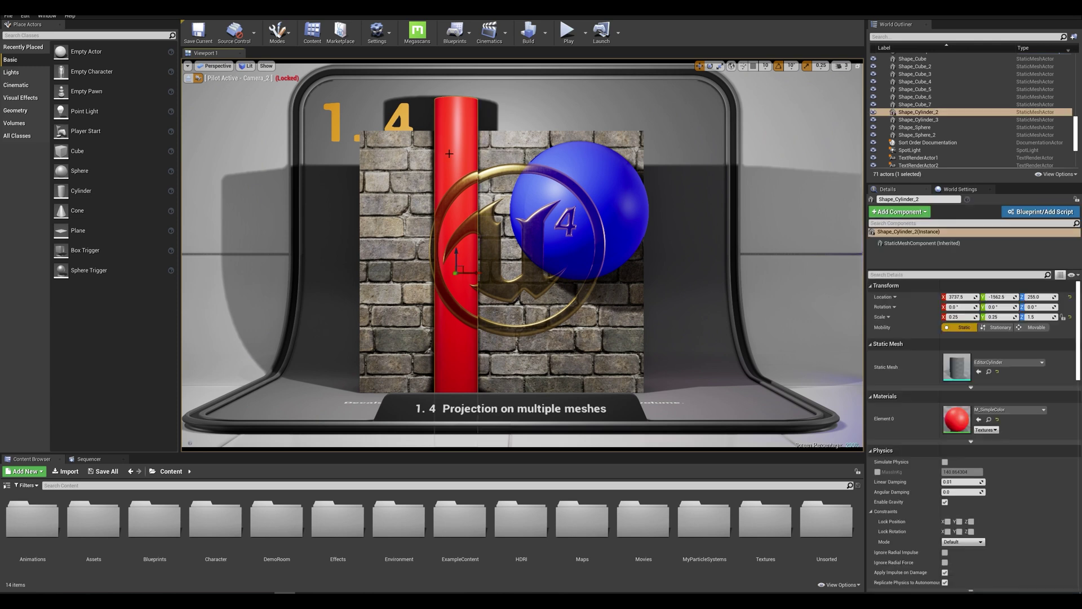
ctrl+click(601, 182)
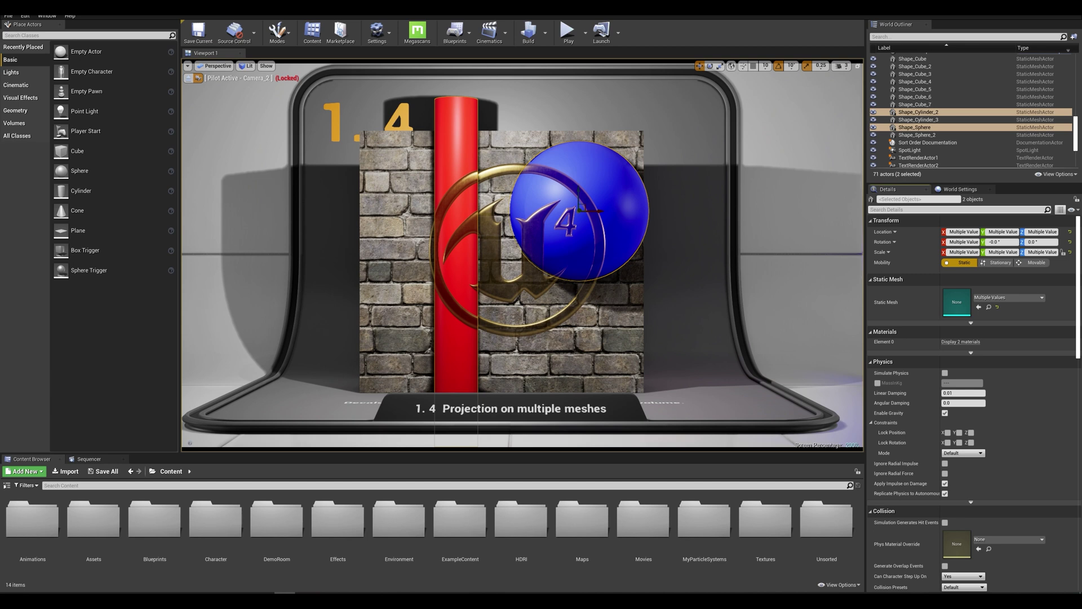
click(958, 209)
text(decals)
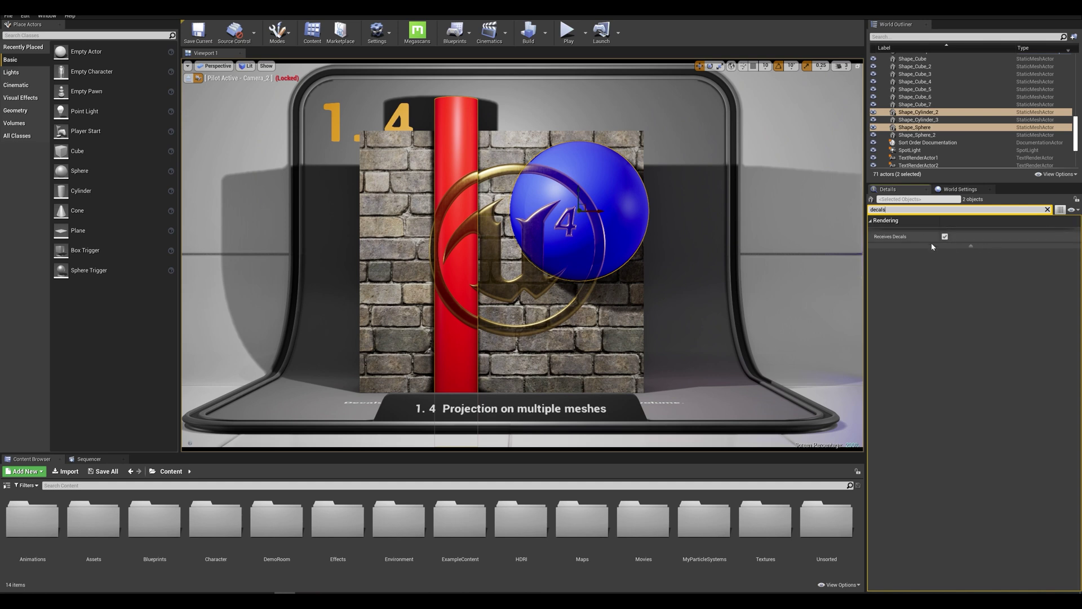
click(945, 236)
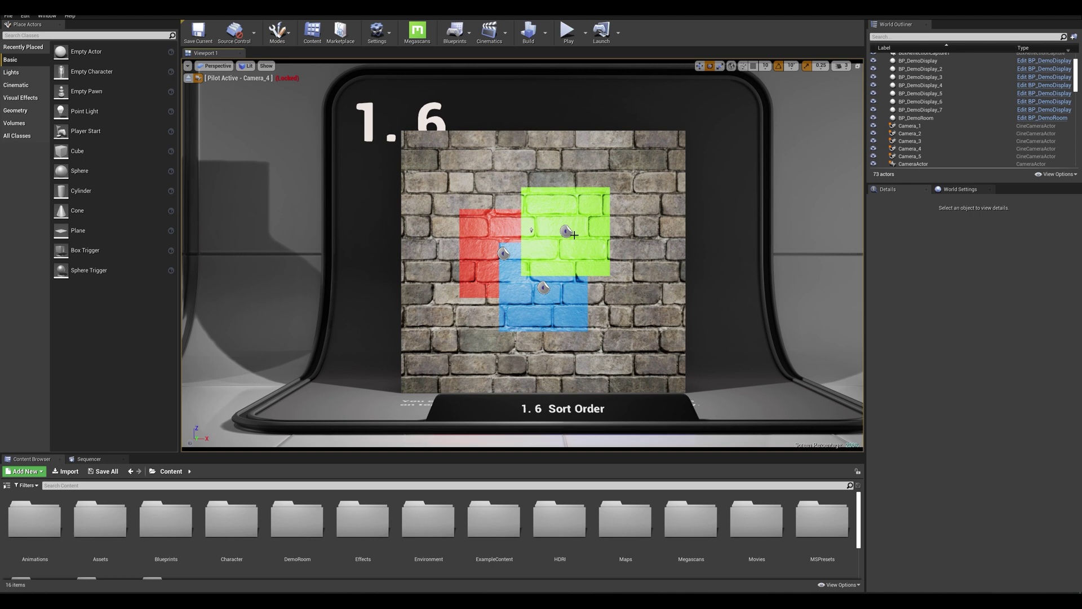
Step: Inspect the red and green decals' current sort orders
click(503, 253)
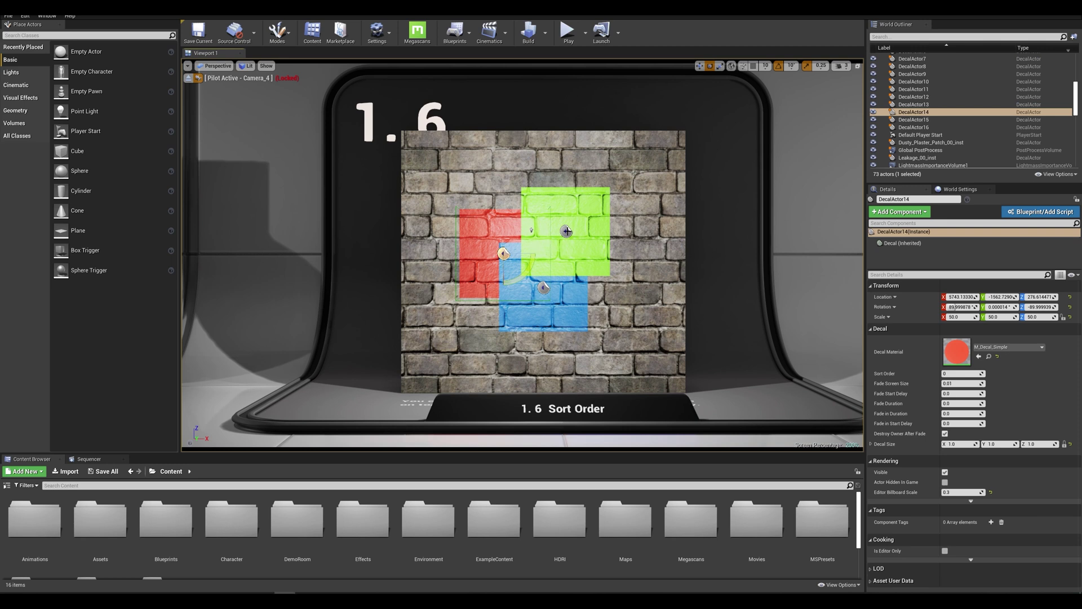
click(567, 231)
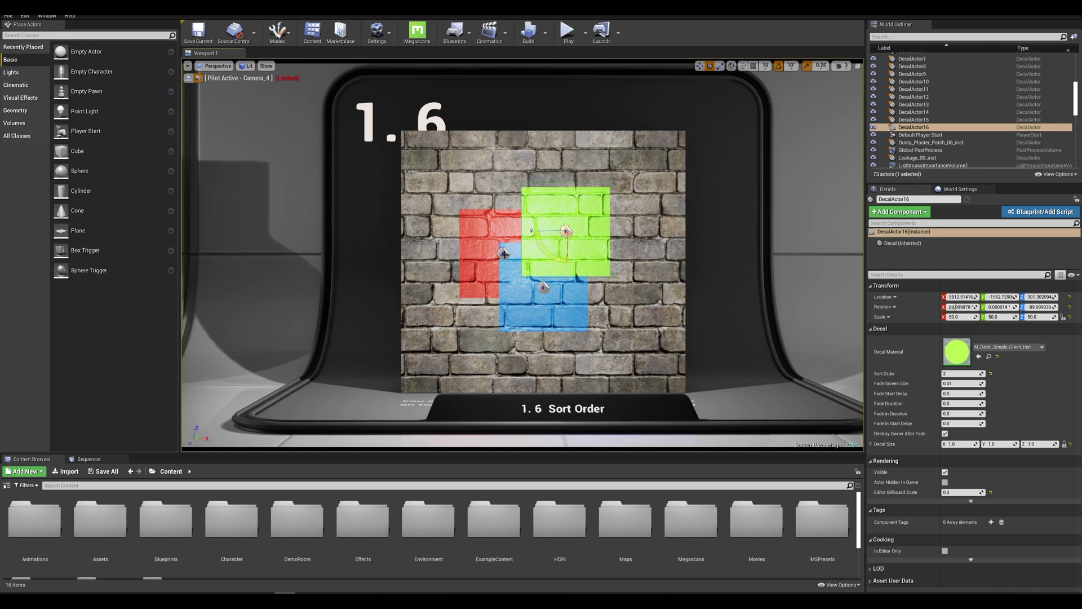
click(504, 255)
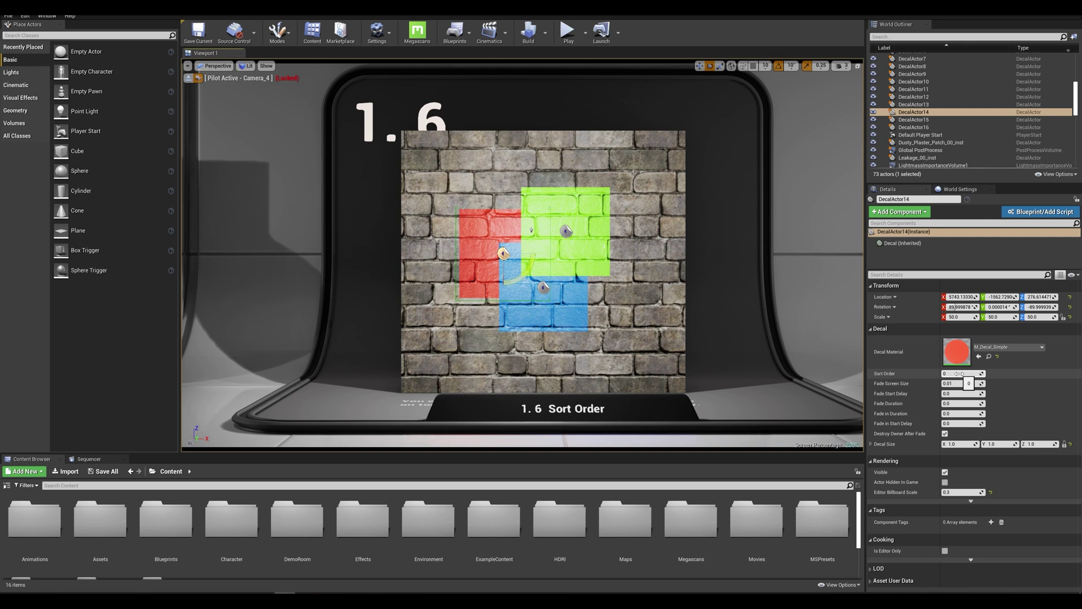
Step: Raise the green decal's Sort Order to 3, then check the blue decal and reselect red
click(518, 255)
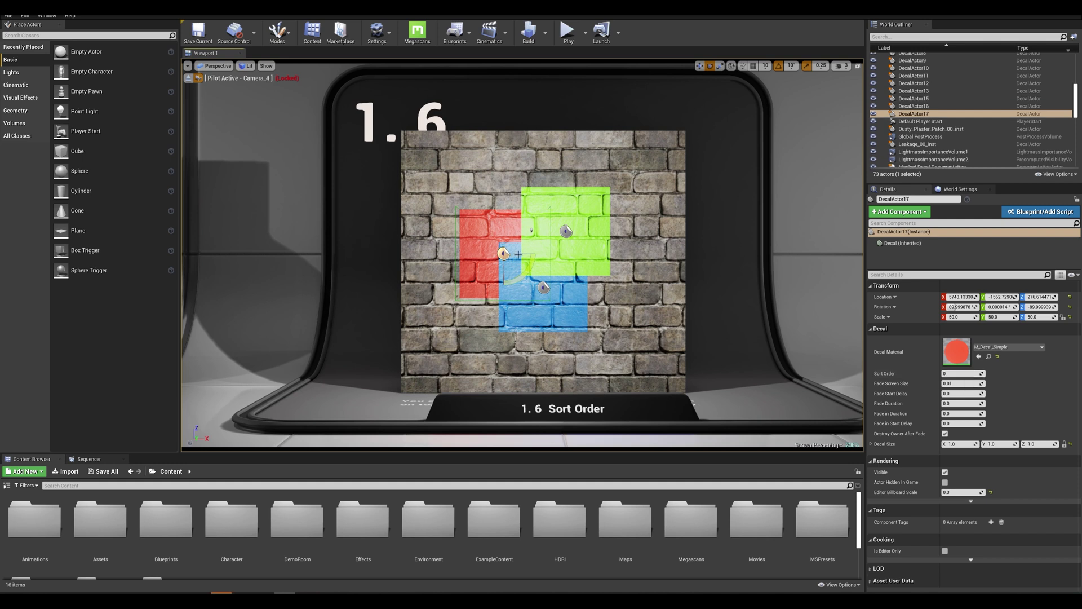
click(567, 230)
drag(943, 374, 947, 375)
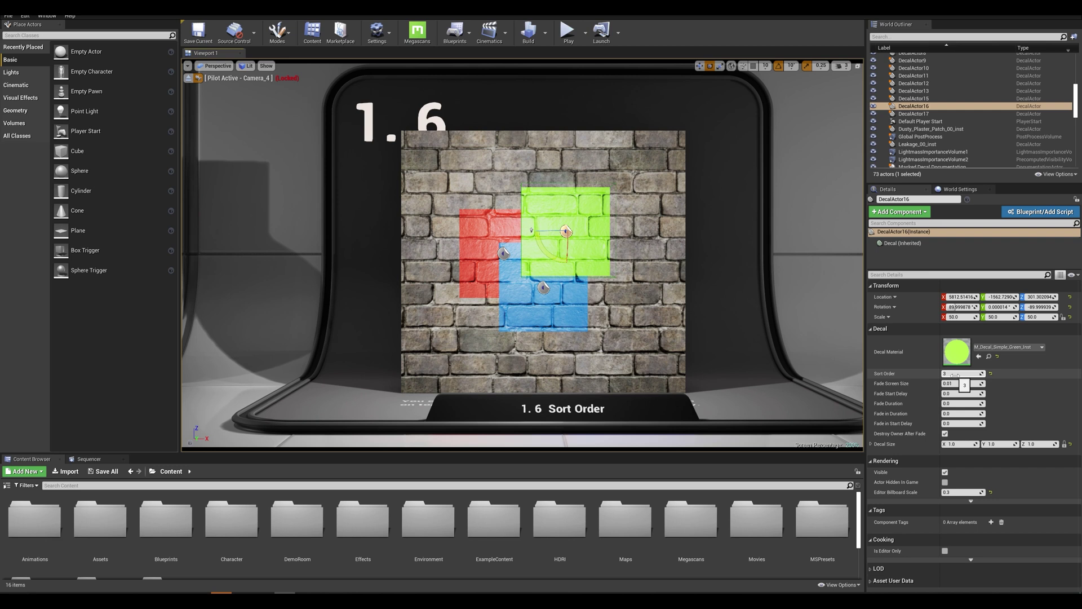
click(543, 287)
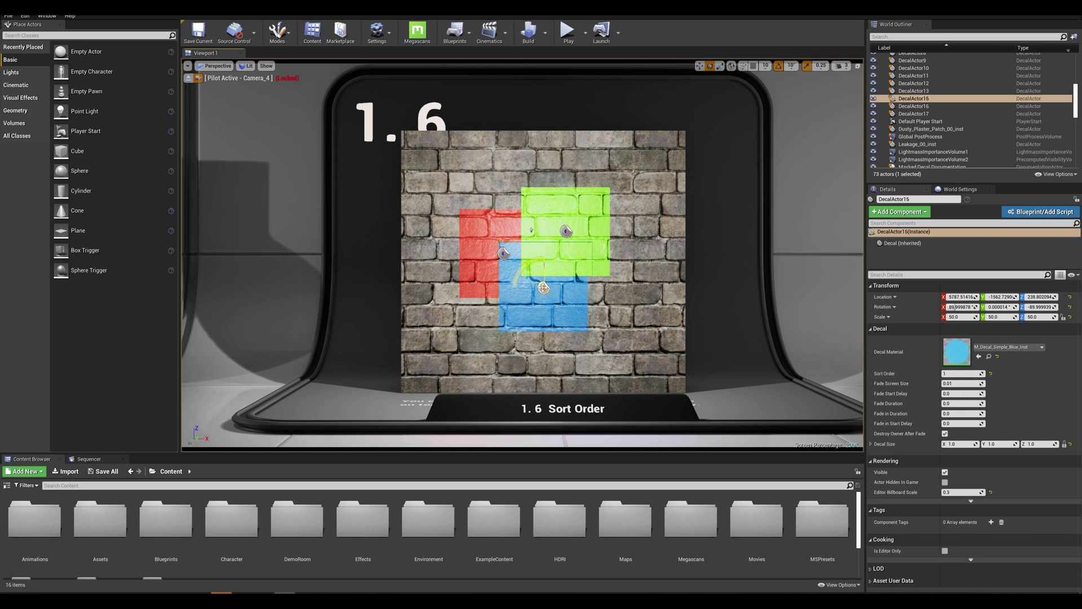
click(504, 254)
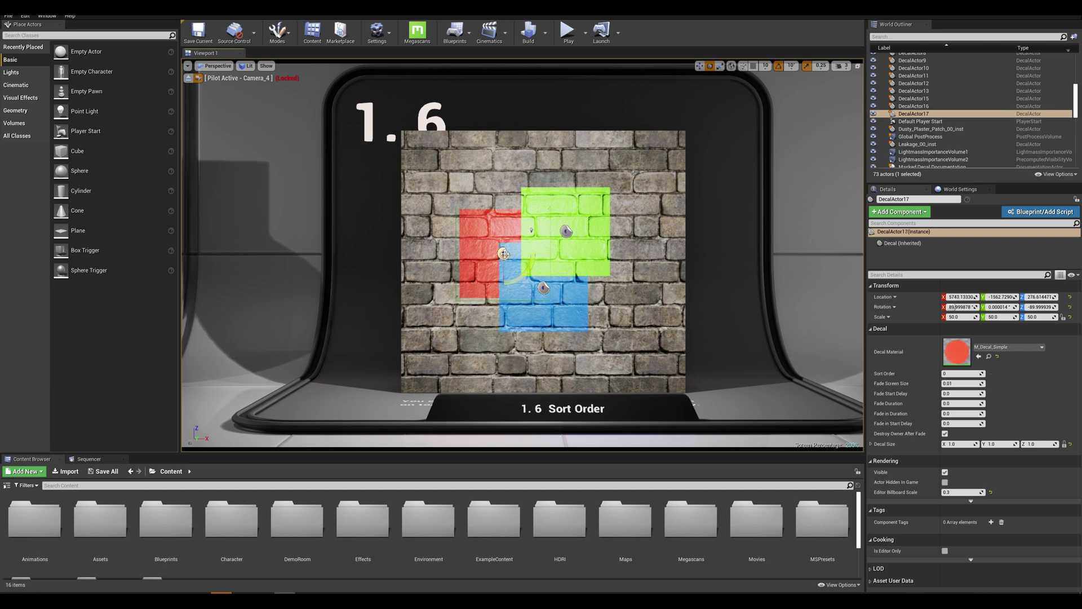
Step: Set the red decal's Sort Order to 2, then to 4 so it draws on top
click(953, 373)
text(2)
key(Return)
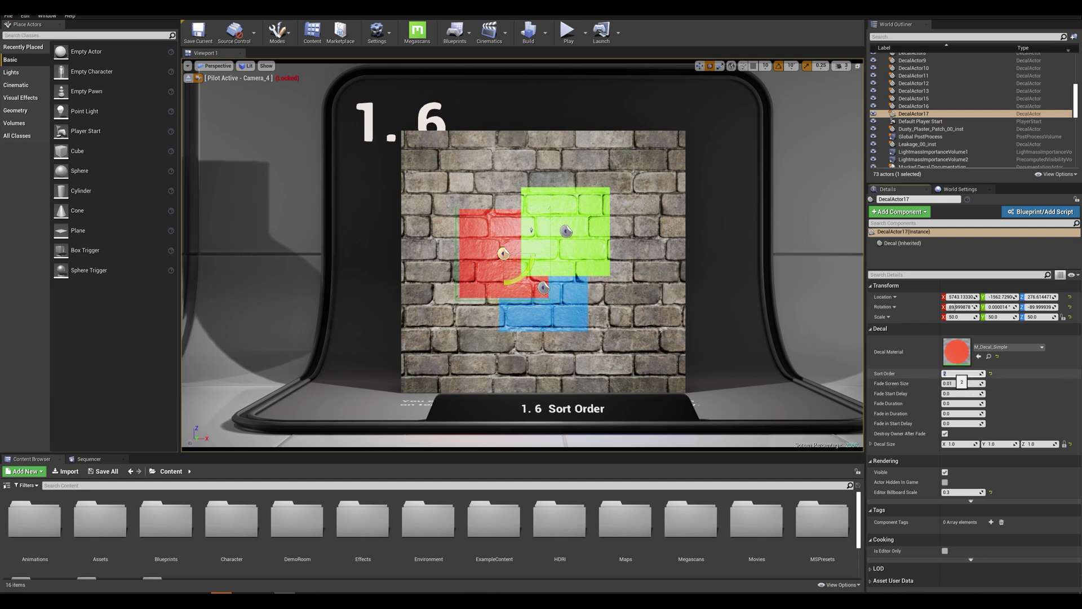
key(Return)
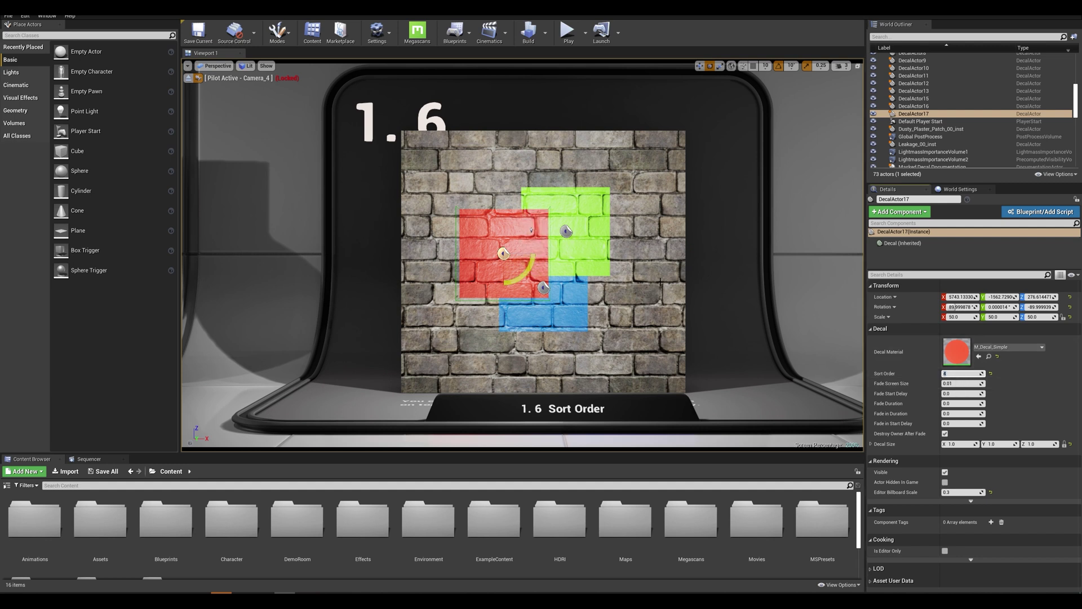
Step: Double the red decal's size over the others and reset its Sort Order to 0
drag(512, 259, 558, 233)
key(w)
click(956, 375)
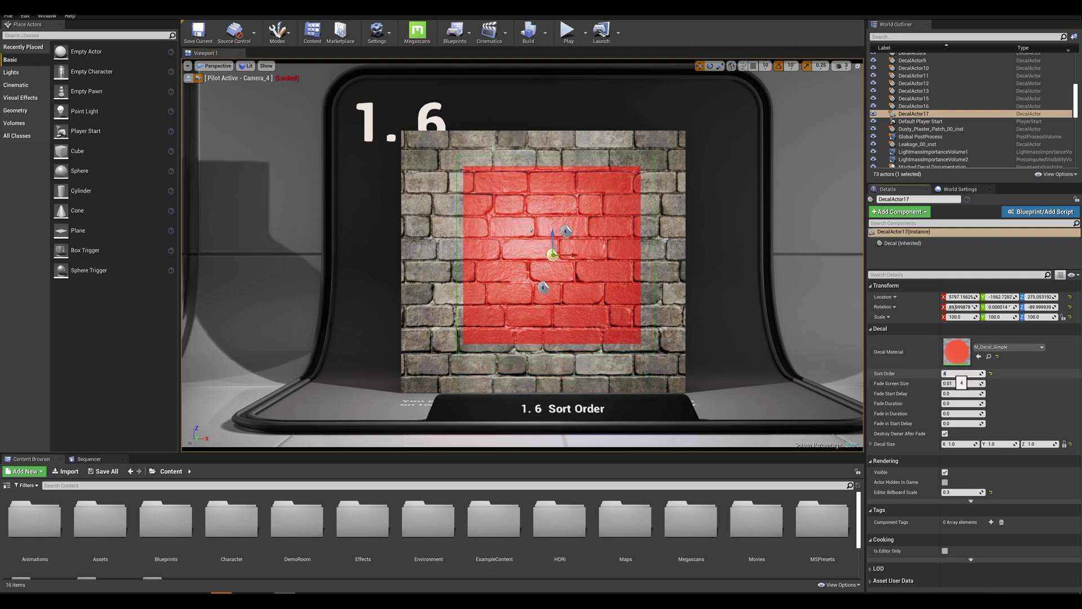
text(0)
key(Return)
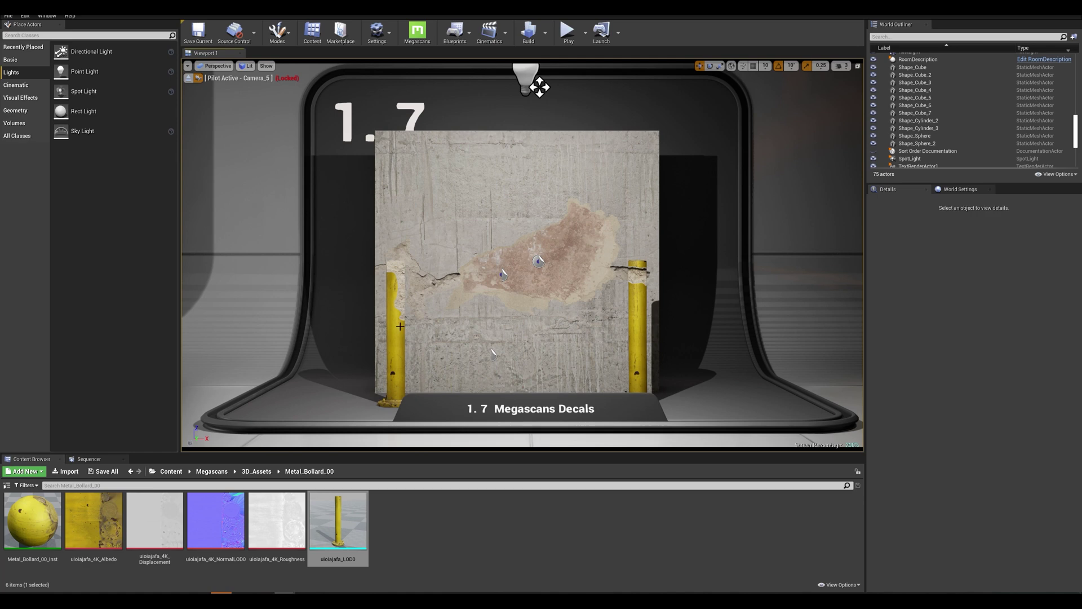
Step: Select both yellow bollards and uncheck Receives Decals, found by searching 'dec'
click(399, 325)
ctrl+click(641, 332)
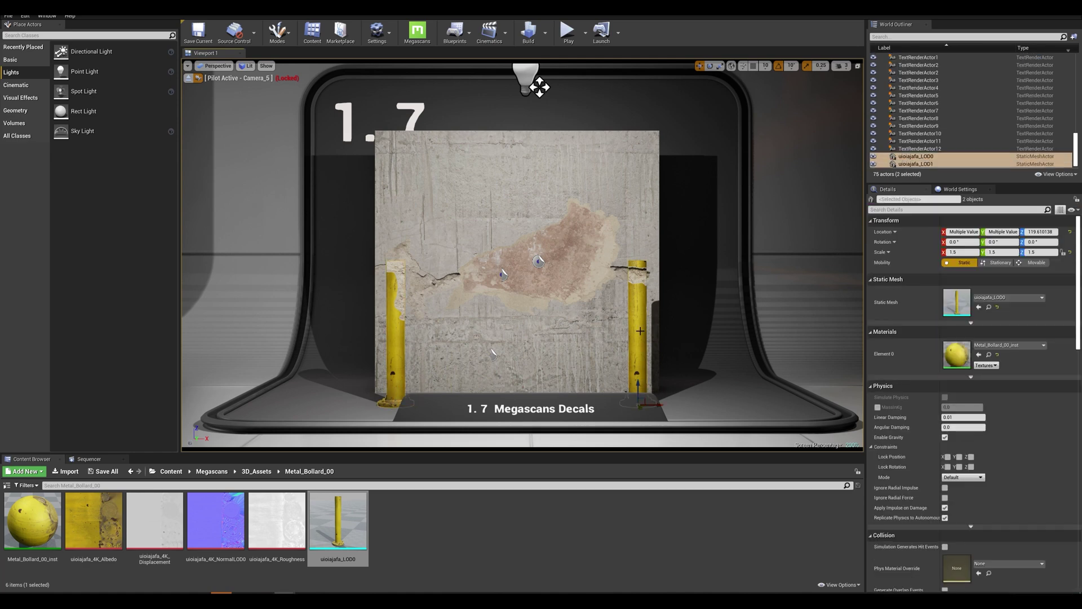
click(947, 209)
text(dec)
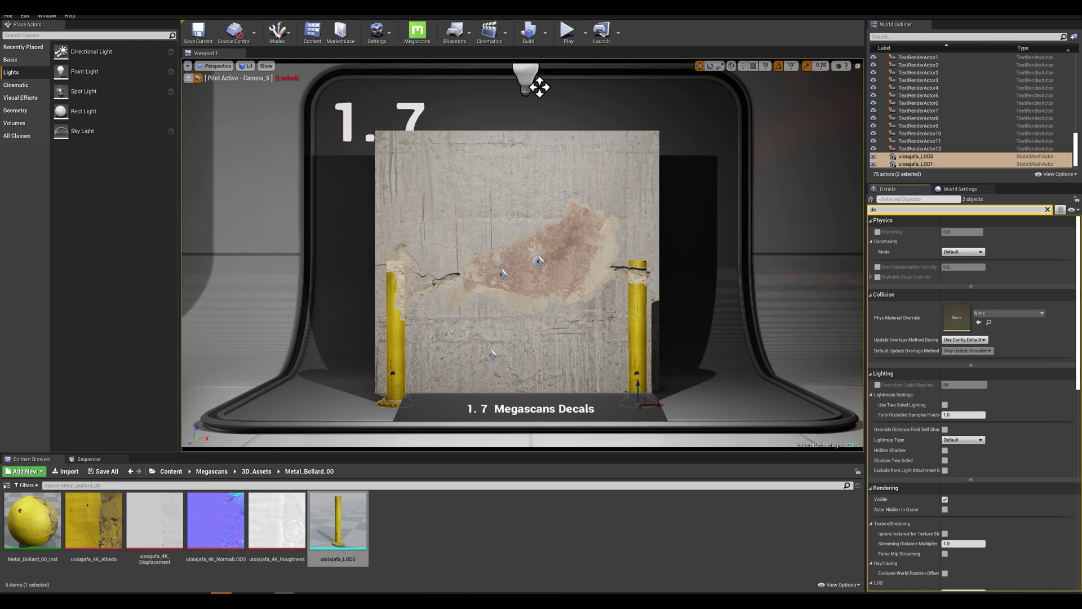
click(944, 237)
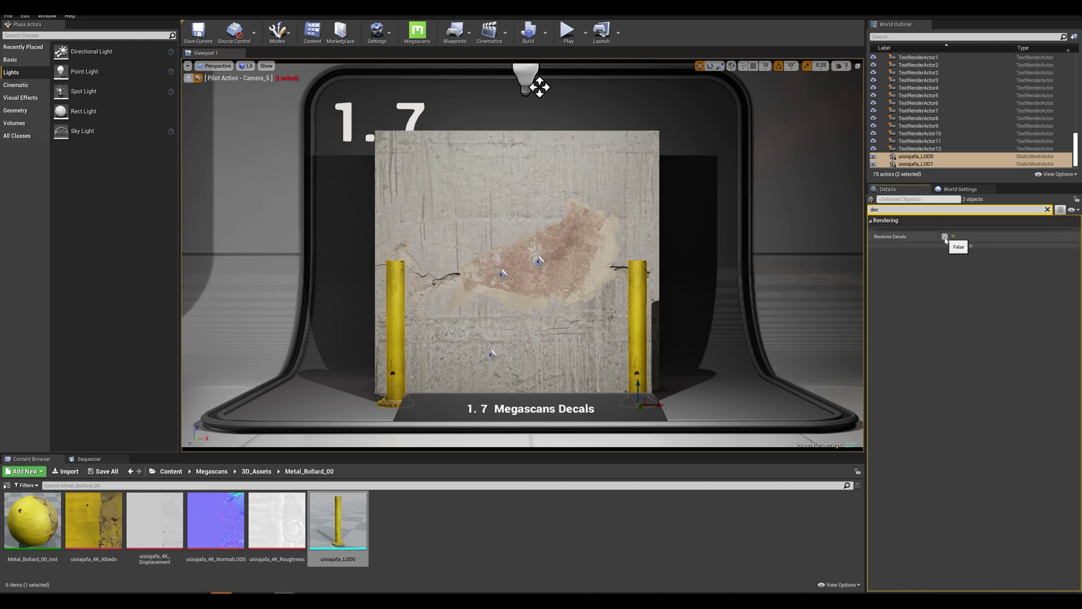
Step: Set Concrete_Crack_00_inst Sort Order to 1 and Leakage_00_inst Sort Order to 3
click(504, 275)
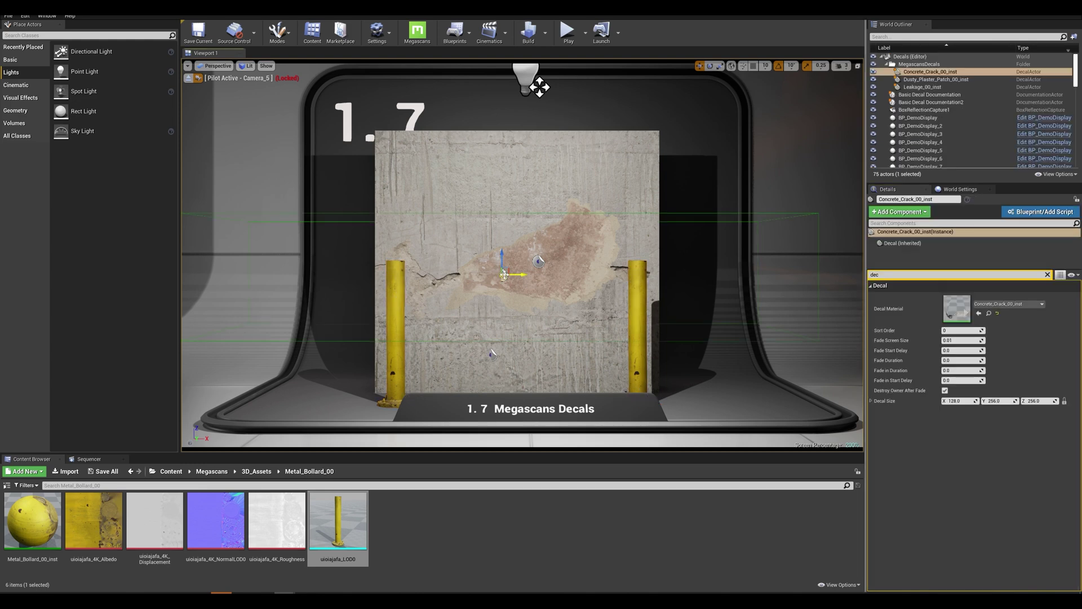
click(961, 331)
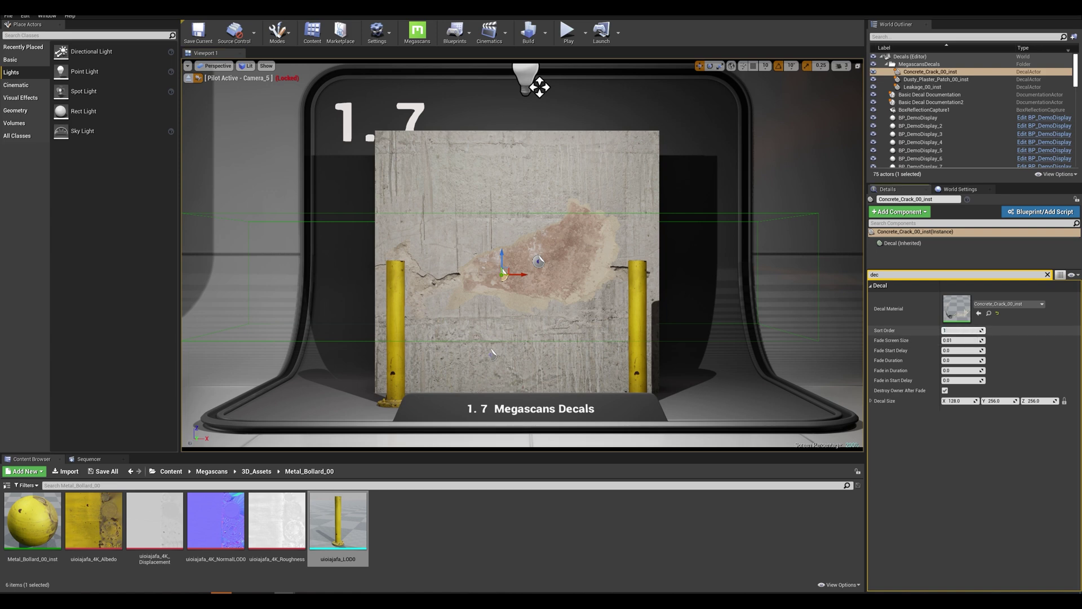
text(1)
key(Return)
click(494, 355)
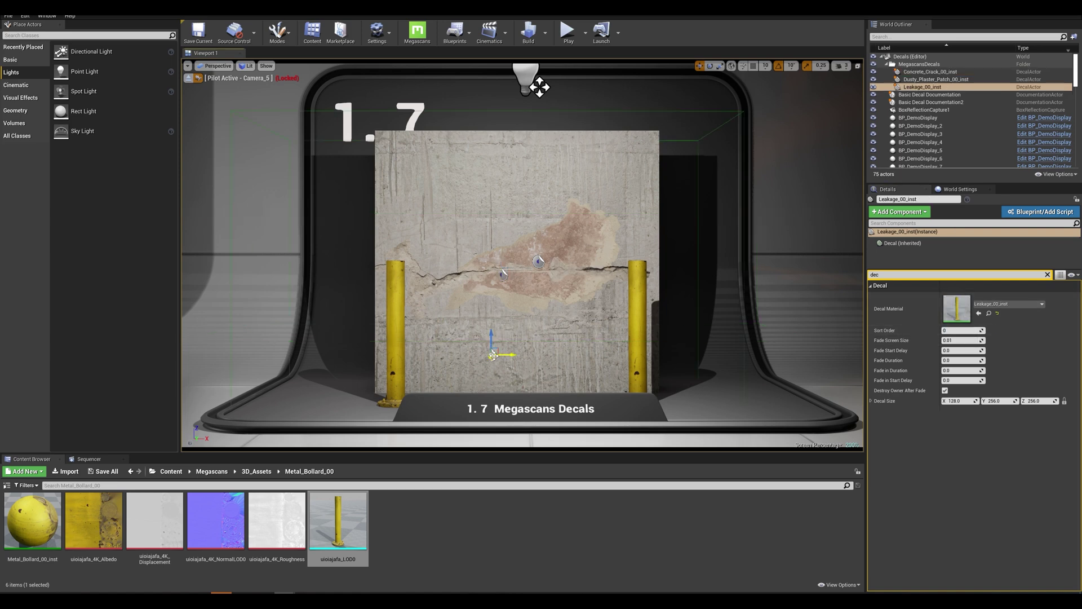
click(962, 330)
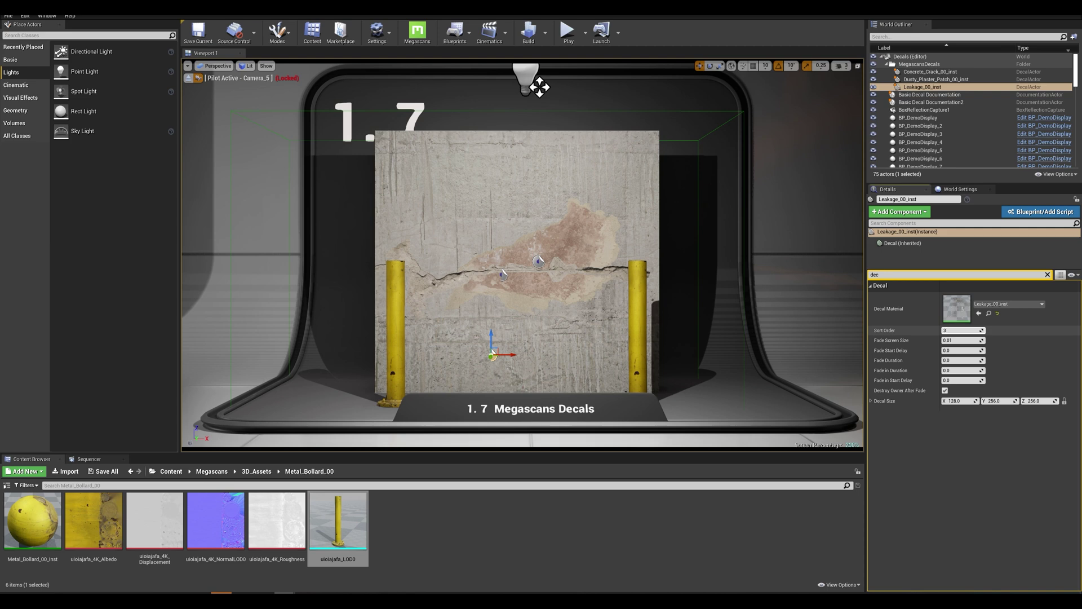
text(3)
key(Return)
click(807, 310)
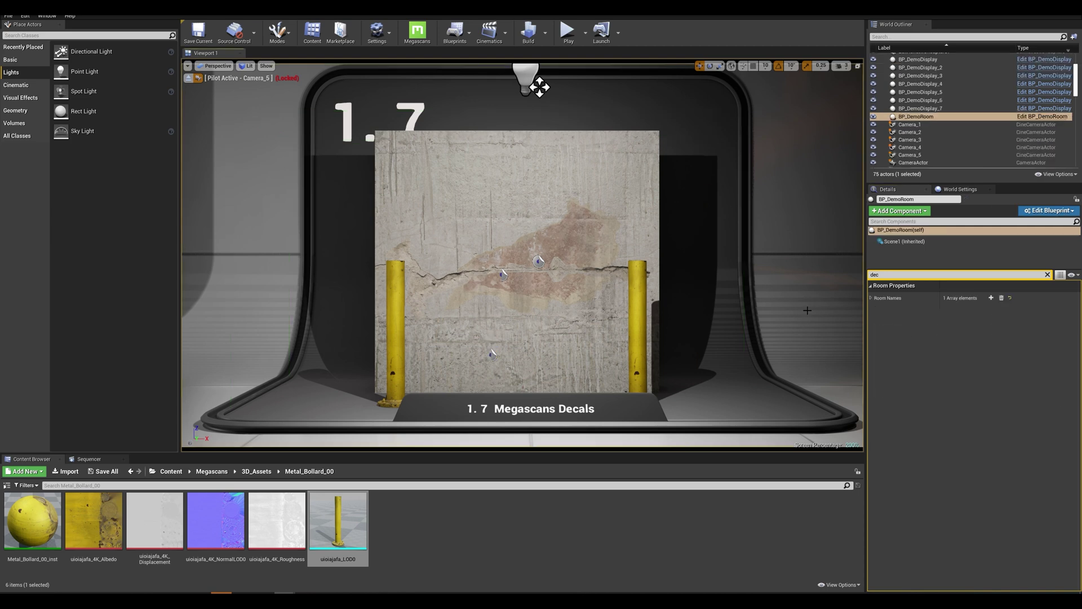